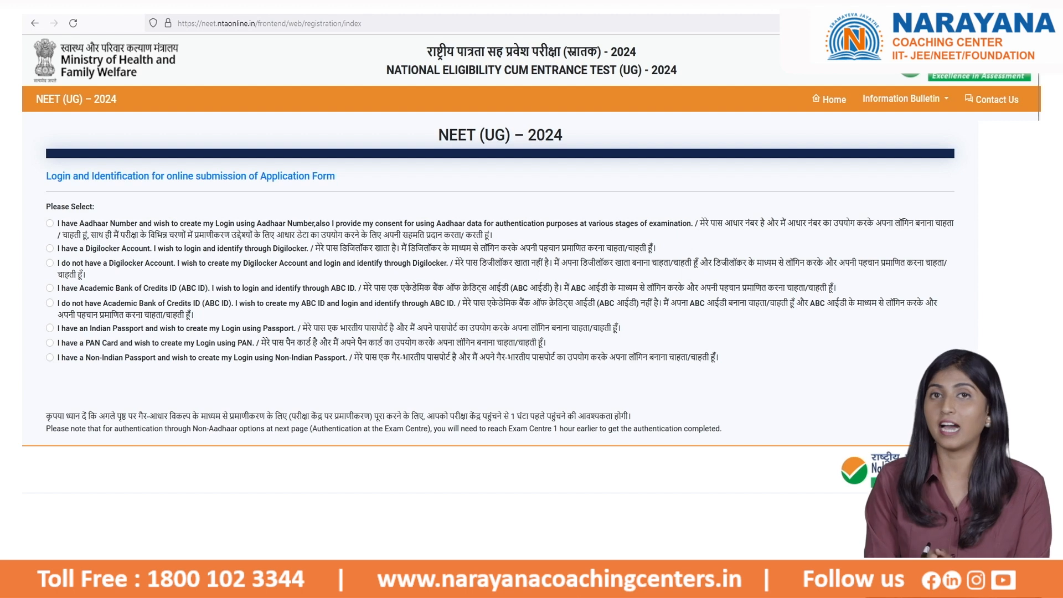
Step: Choose Aadhaar Number login, enter the Aadhaar number, and request the verification OTP
left_click_drag(270, 227, 323, 227)
left_click_drag(267, 230, 319, 230)
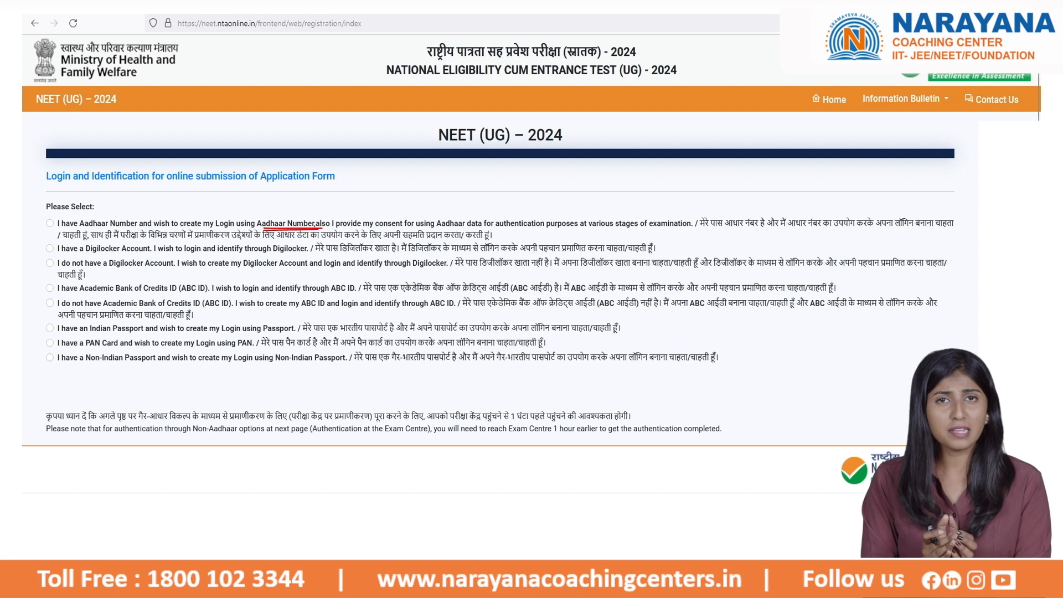
left_click_drag(275, 254, 325, 255)
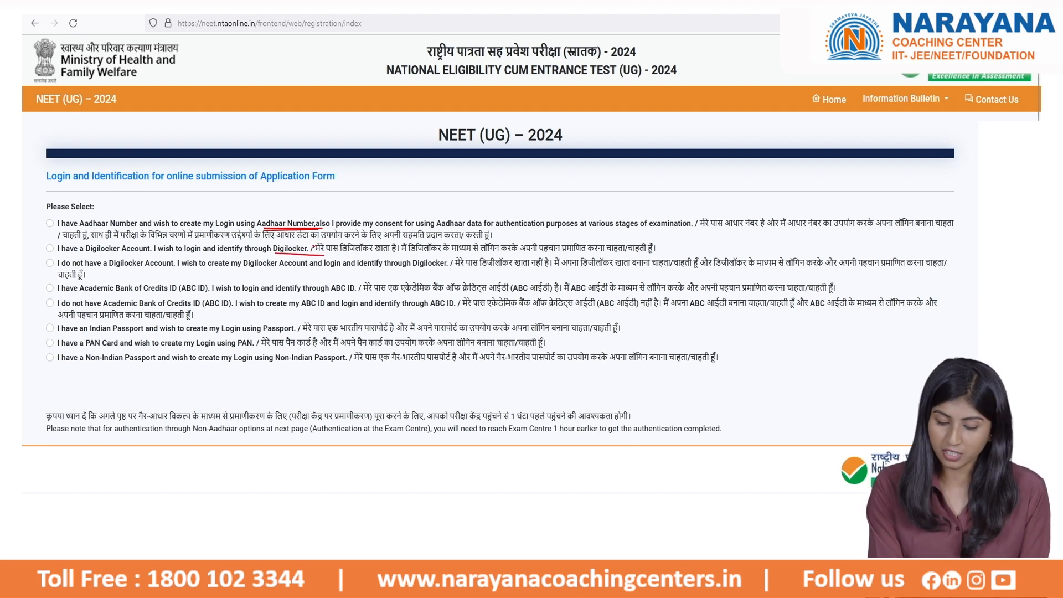
left_click_drag(159, 292, 220, 294)
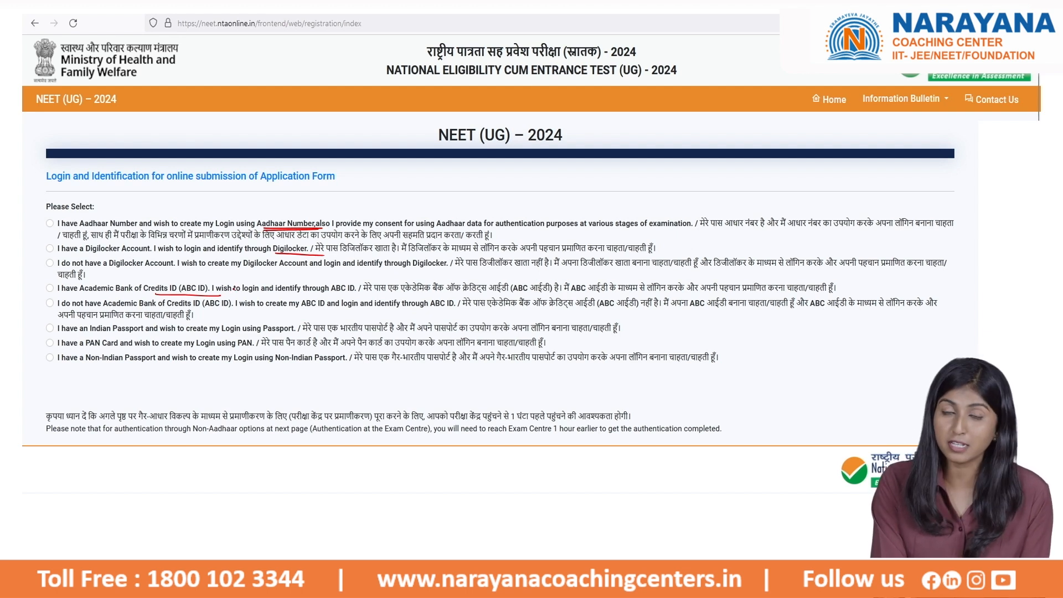
mouse_move(105, 332)
left_mouse_down()
mouse_move(142, 333)
mouse_move(133, 347)
left_mouse_up()
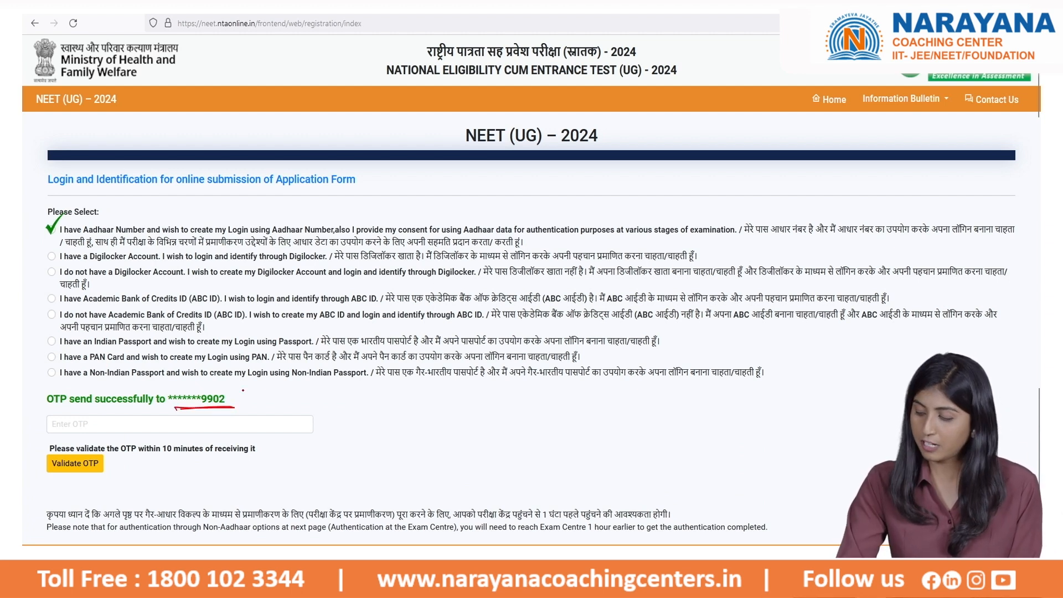
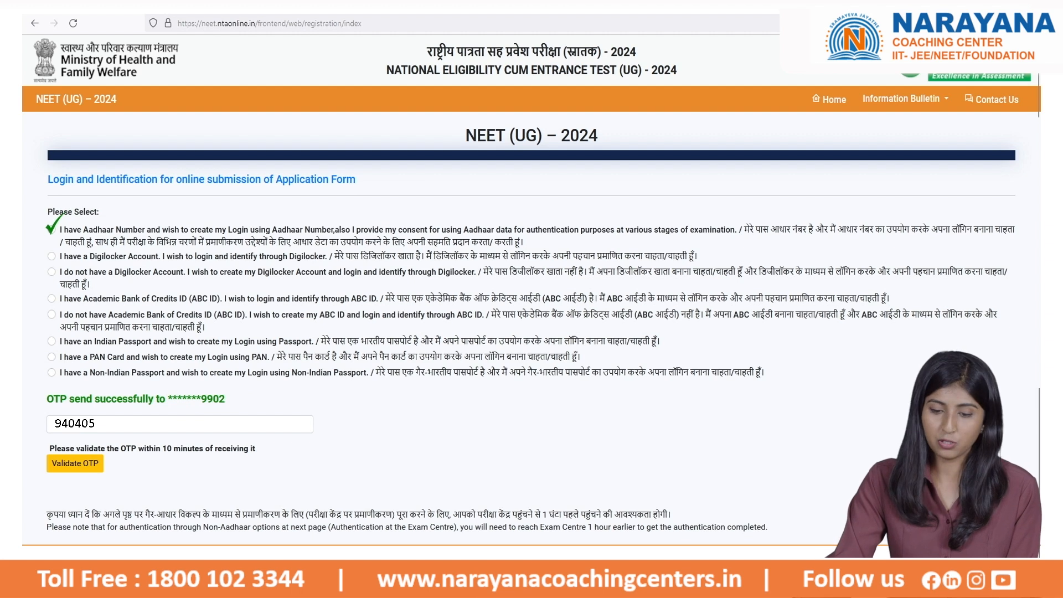
Step: Enter the received Aadhaar OTP code and validate it
left_click(77, 477)
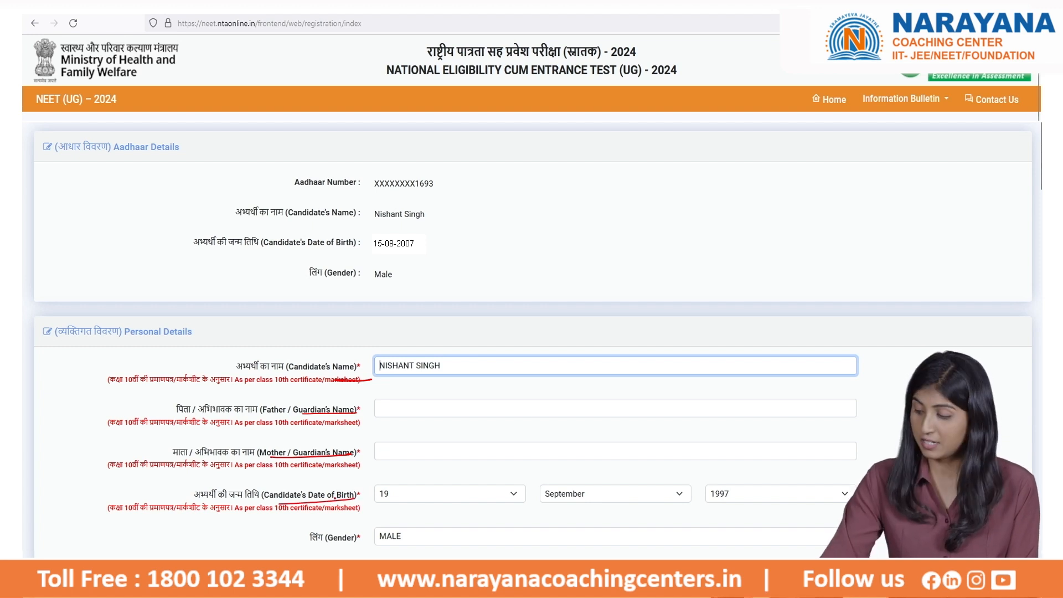
Step: Scroll through the Personal Details, Present Address and Permanent Address sections down to Choose Password
scroll(534, 334, "down", 1)
scroll(533, 335, "down", 12)
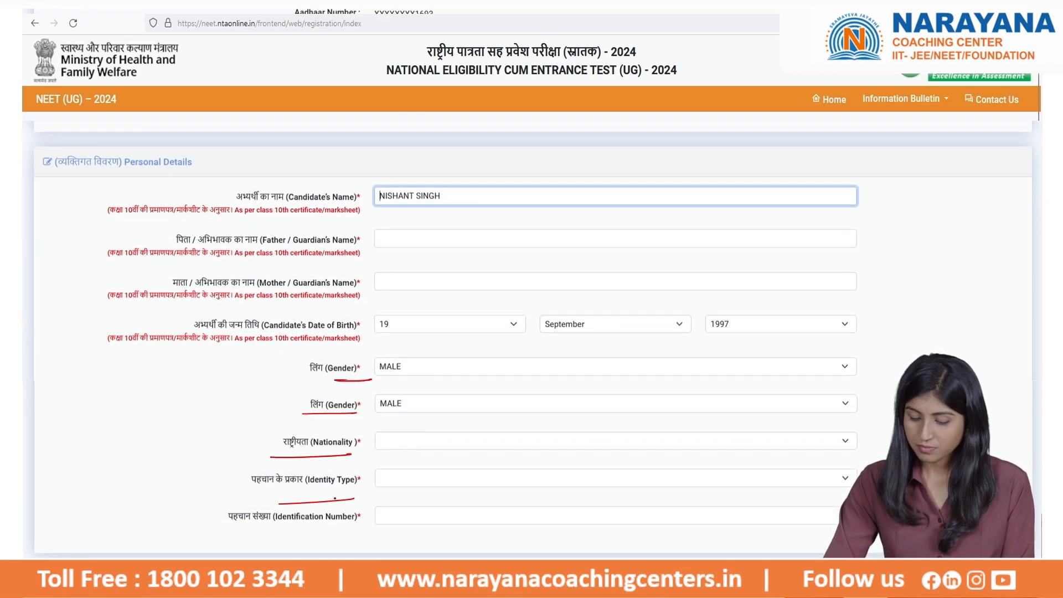
scroll(533, 334, "down", 6)
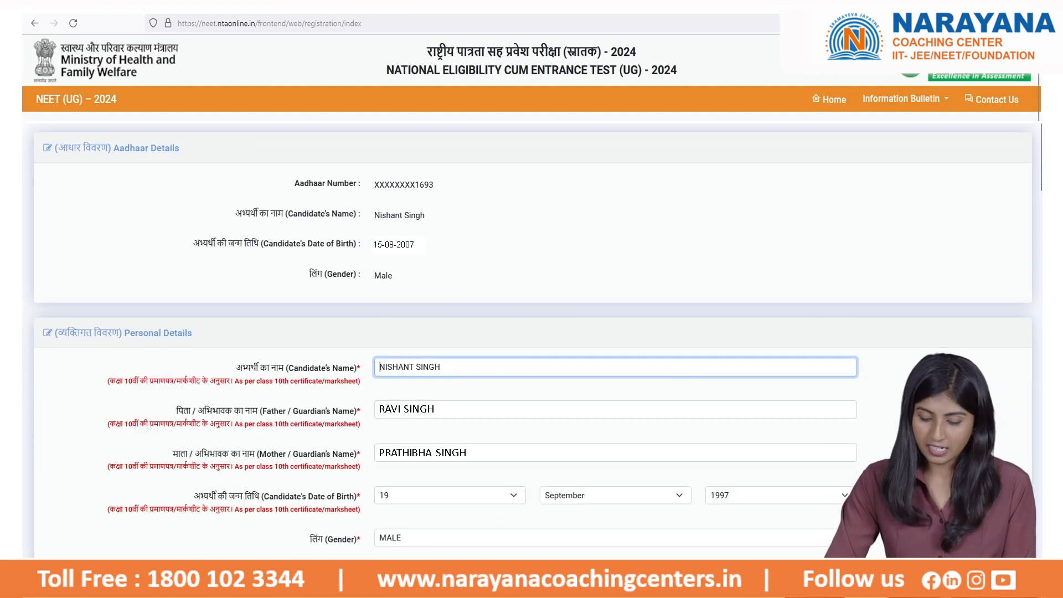
scroll(533, 335, "down", 3)
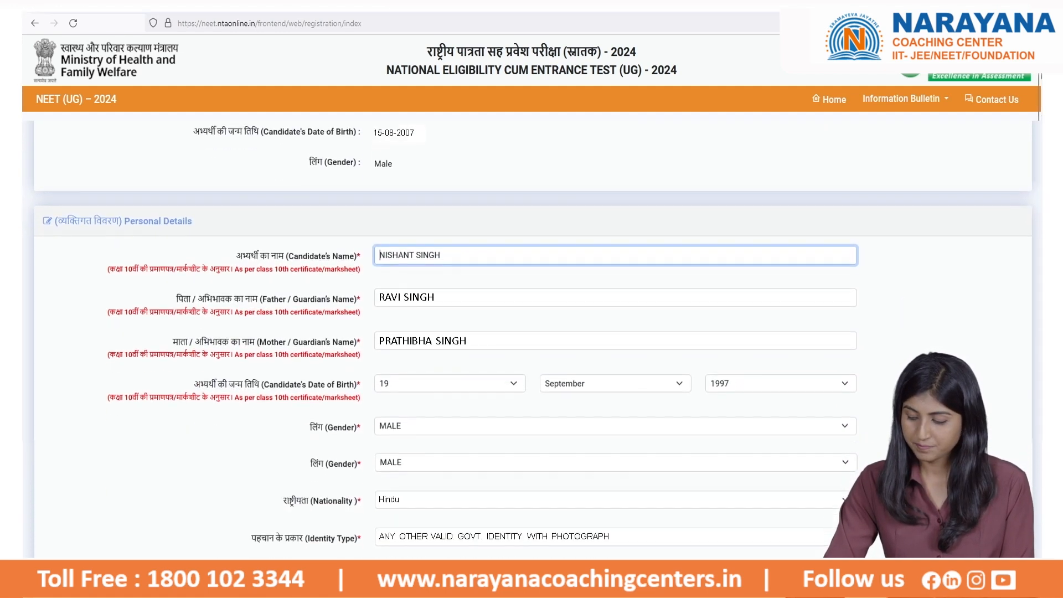
scroll(533, 334, "down", 1)
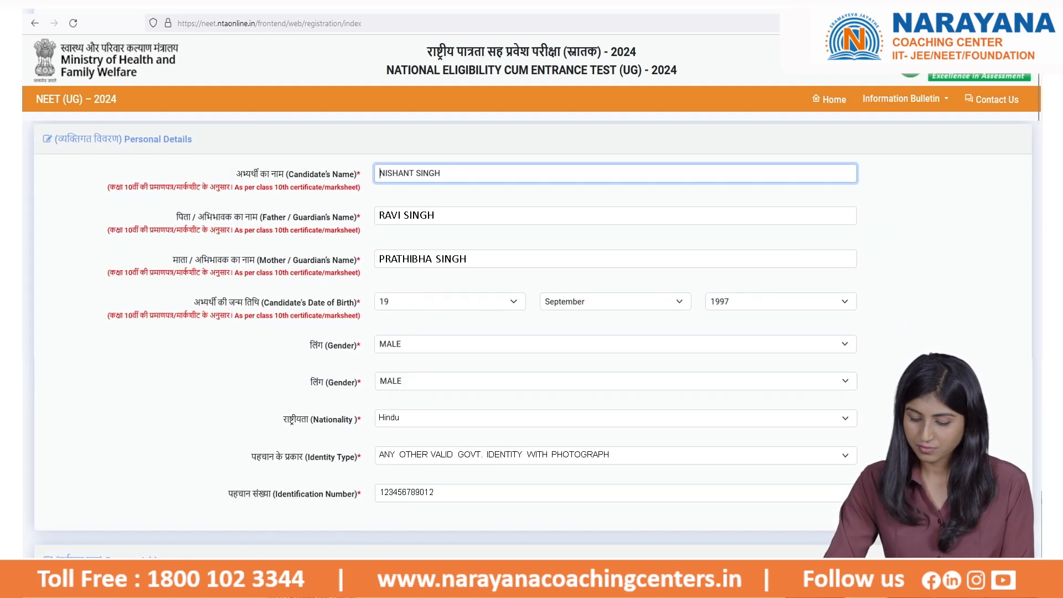
scroll(534, 335, "down", 6)
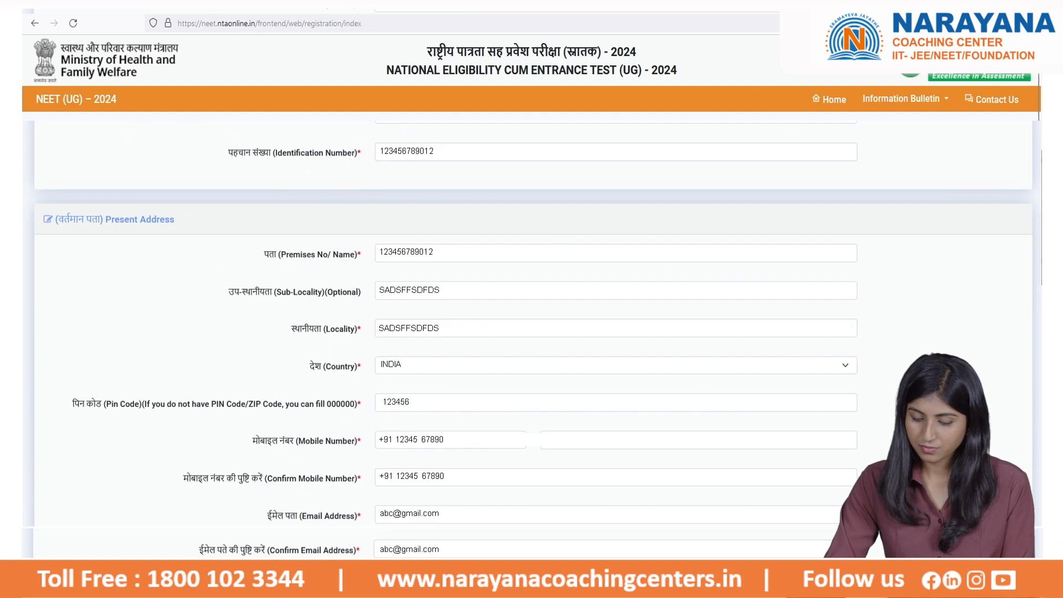
scroll(533, 335, "down", 1)
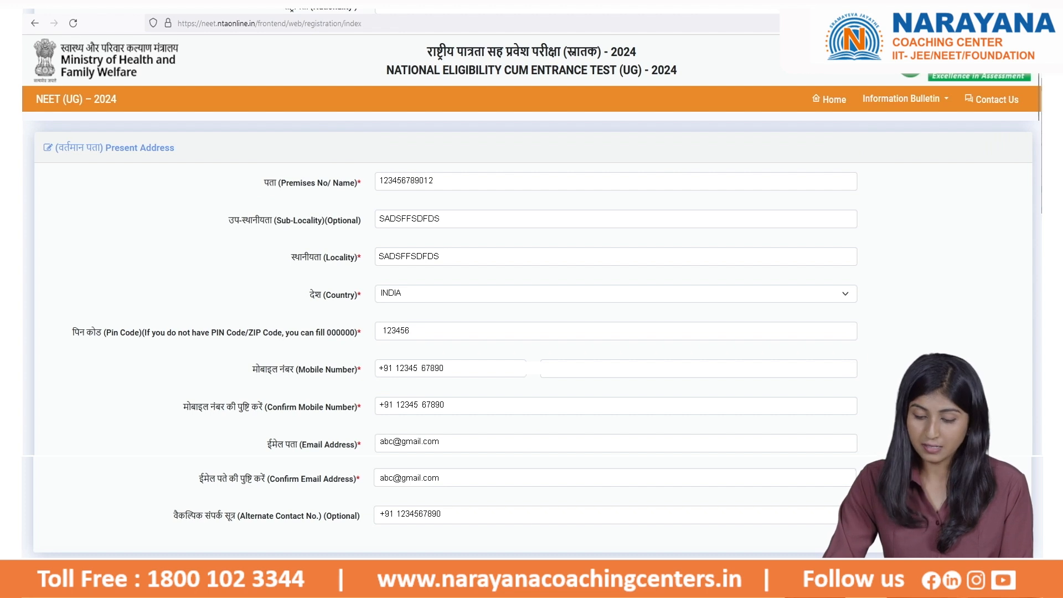
scroll(534, 334, "down", 6)
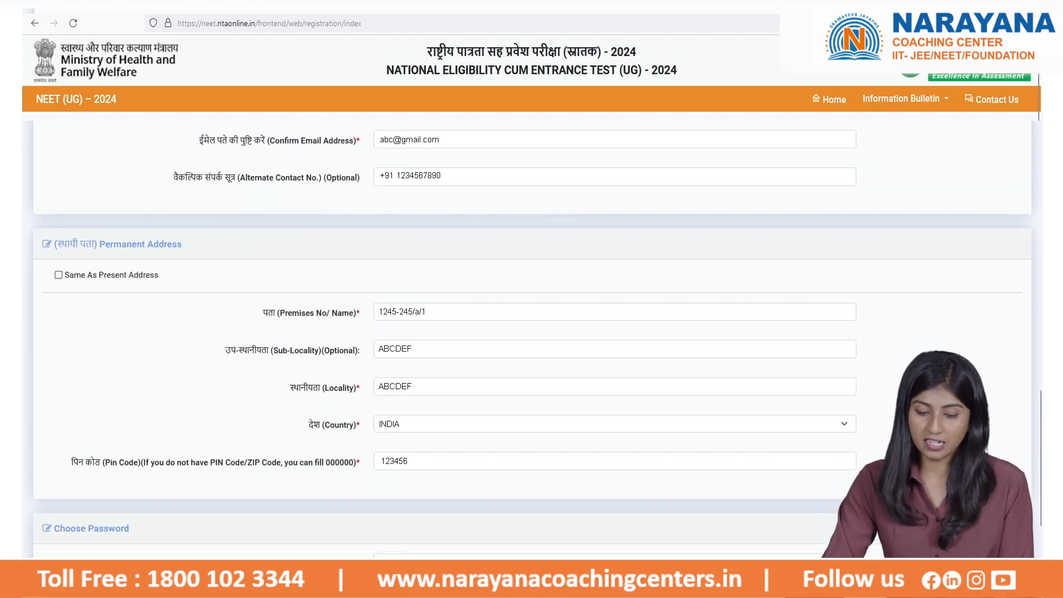
scroll(534, 334, "down", 1)
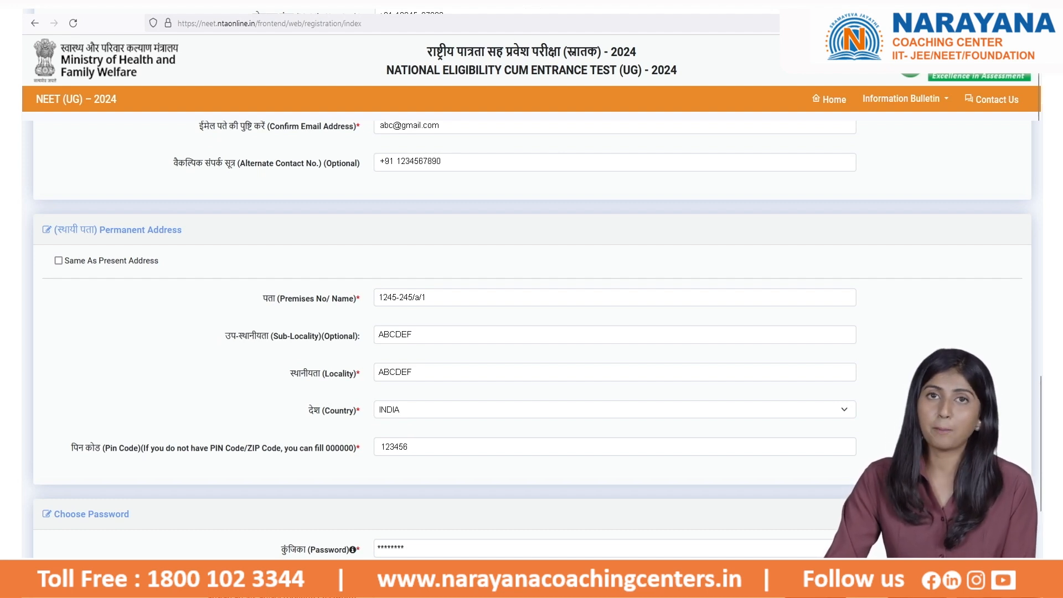
Step: Submit the form with password, birth-city security question and captcha pin for review
scroll(531, 333, "down", 2)
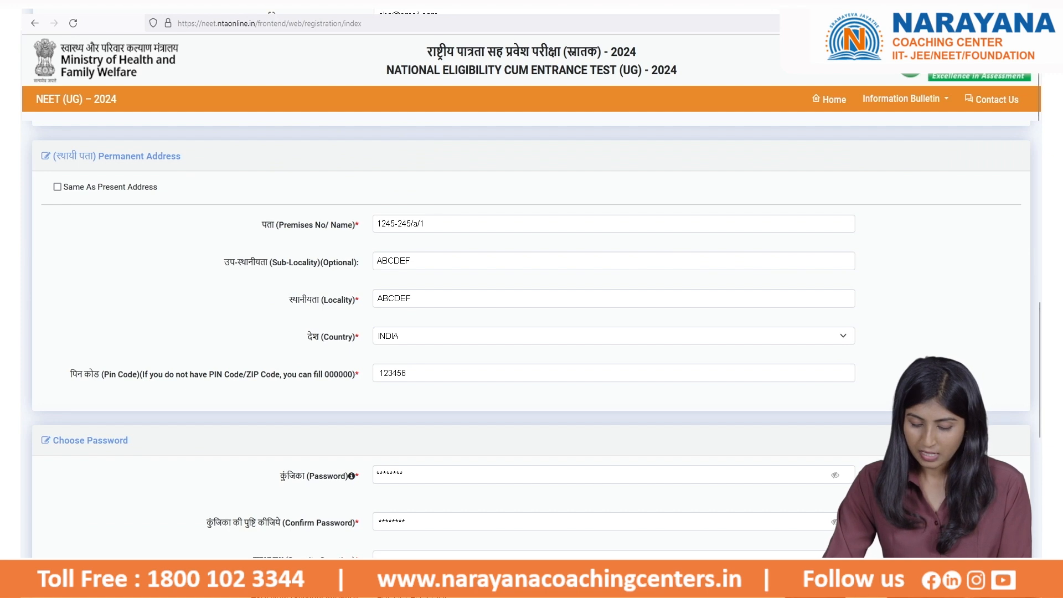
scroll(532, 332, "down", 10)
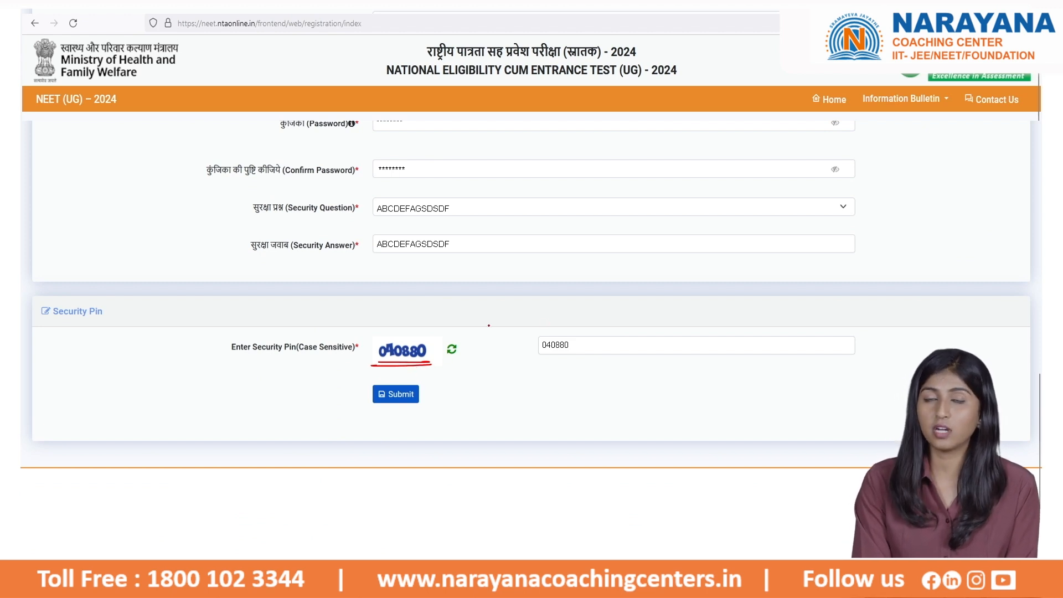
scroll(400, 346, "down", 1)
left_click(397, 393)
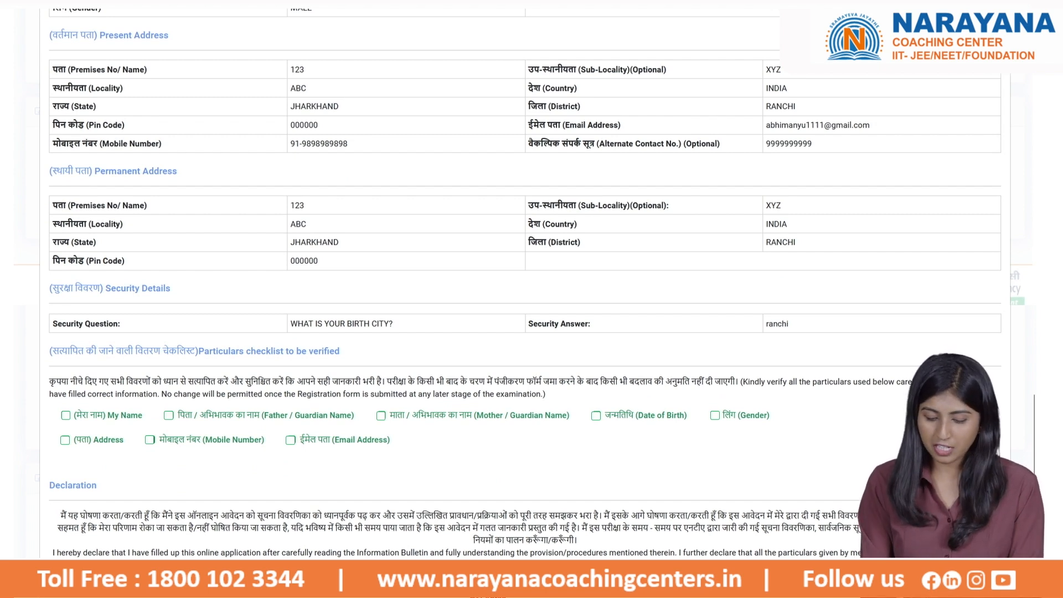
Step: Tick all the particulars checklist boxes and the I Agree declaration
mouse_move(58, 389)
left_mouse_down()
mouse_move(52, 450)
mouse_move(66, 482)
left_mouse_up()
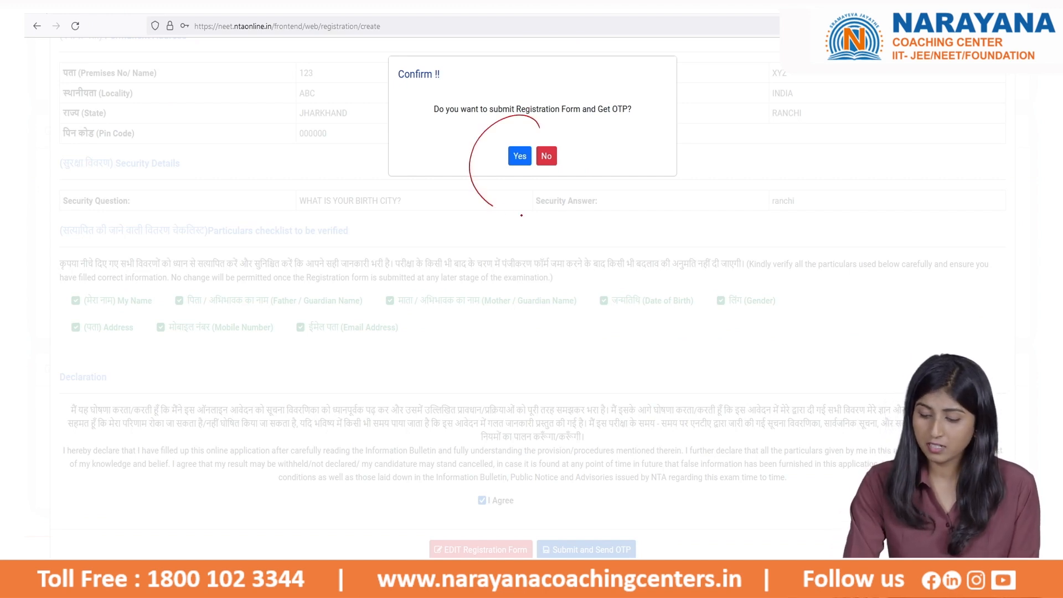
Step: Confirm submission, dismiss the thank-you message, then verify the email OTP with the security pin
left_click(520, 155)
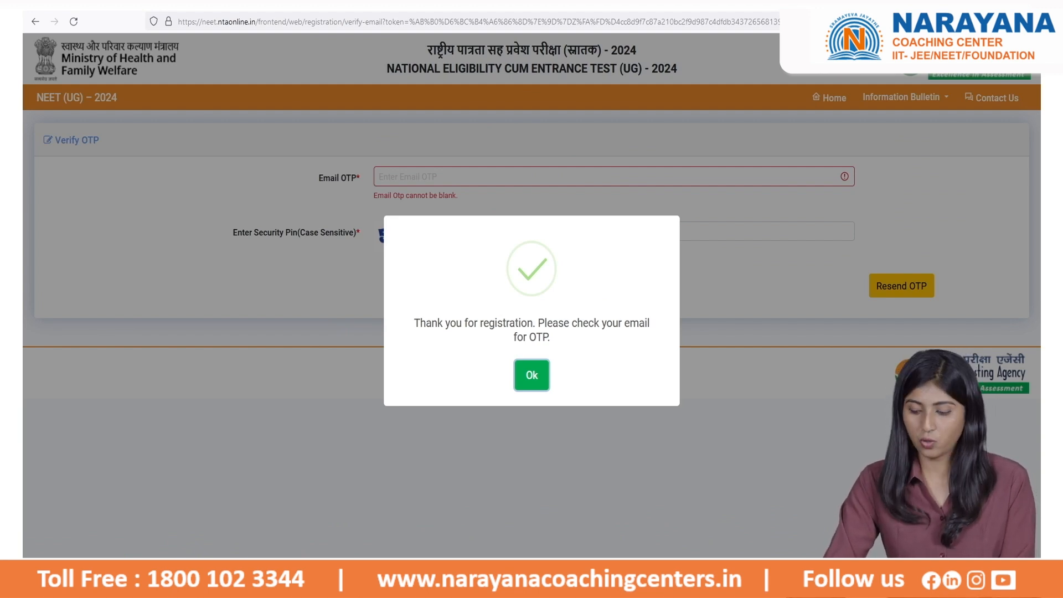
left_click(531, 382)
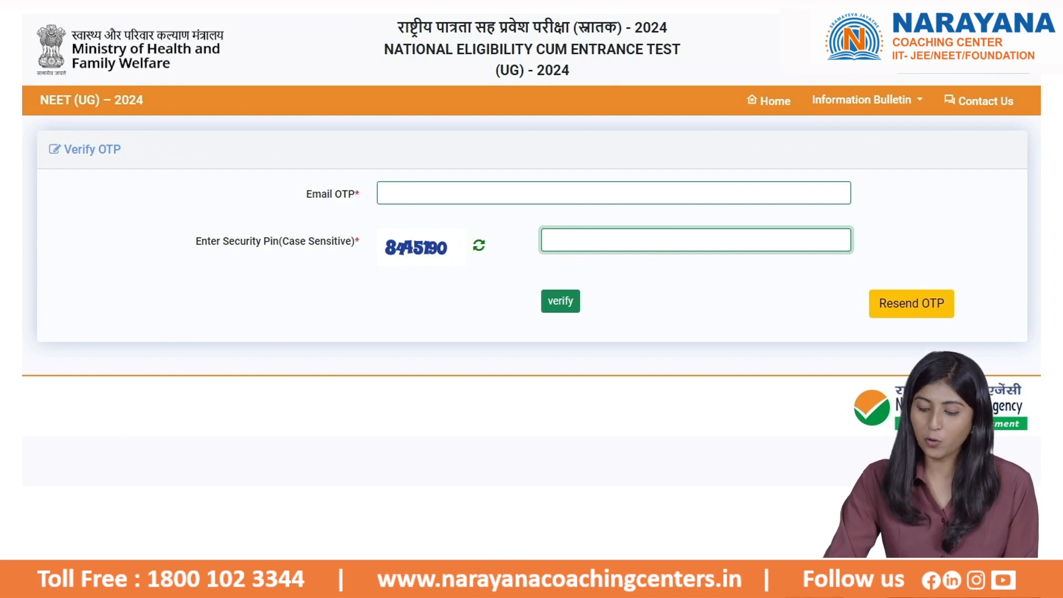
left_click_drag(371, 271, 457, 273)
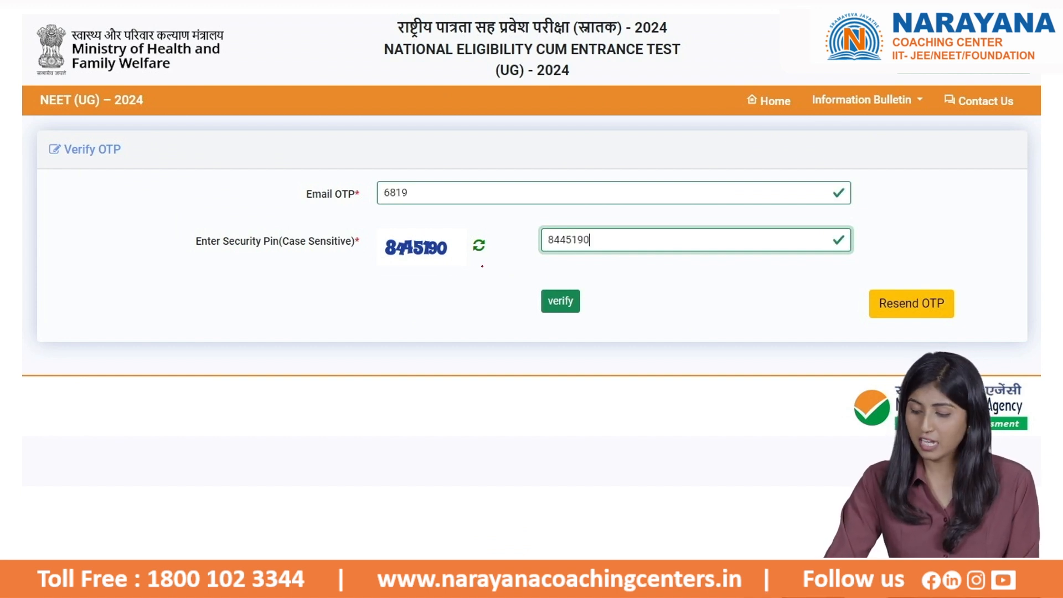
left_click(560, 317)
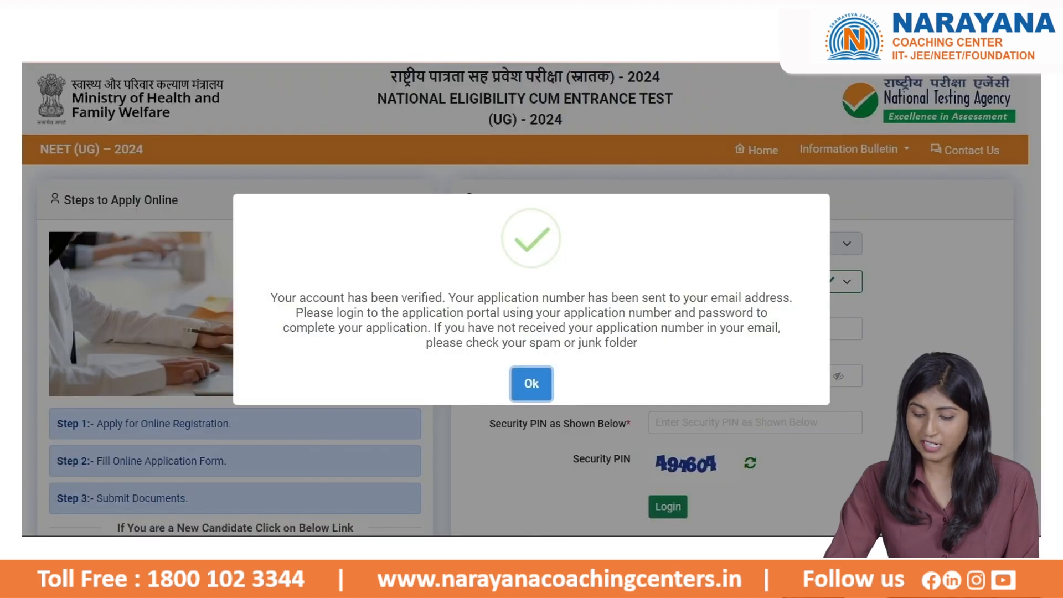
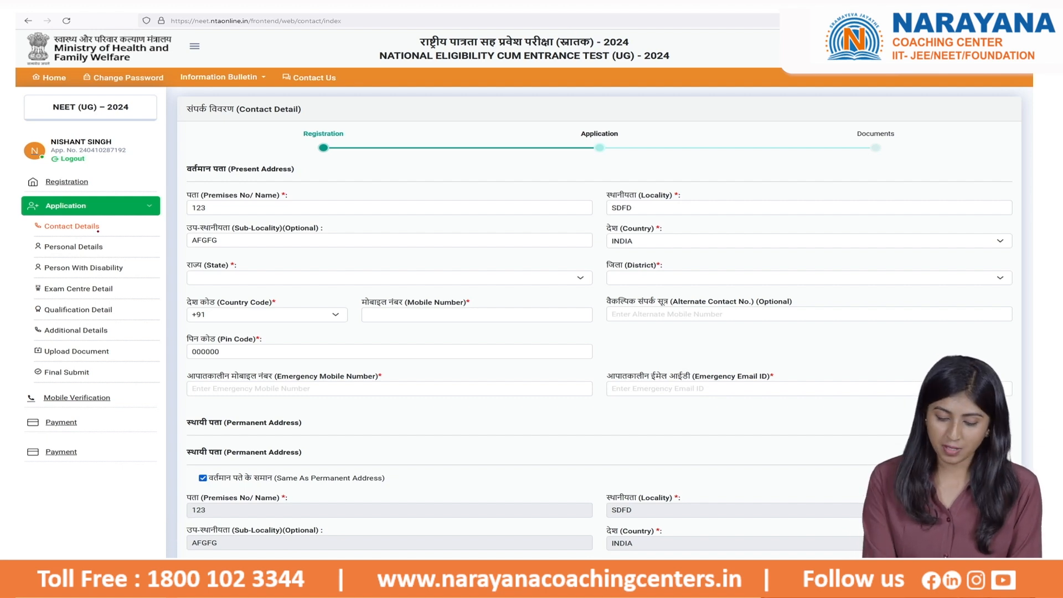
Step: Fill the contact State, District and mobile number, enter the captcha, accept I AGREE and save
left_click_drag(89, 235, 125, 231)
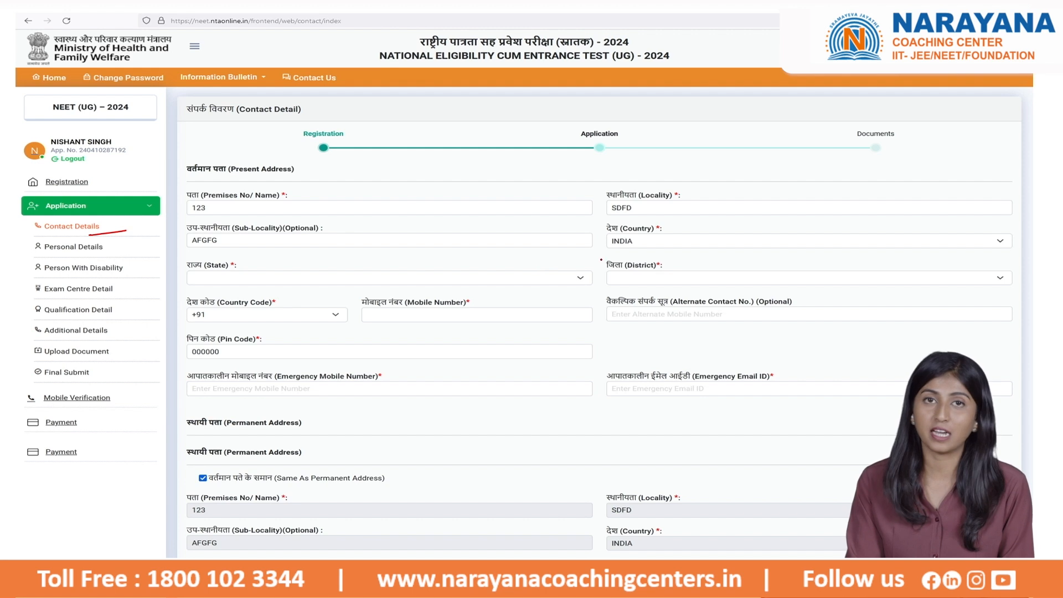
left_click_drag(252, 256, 230, 248)
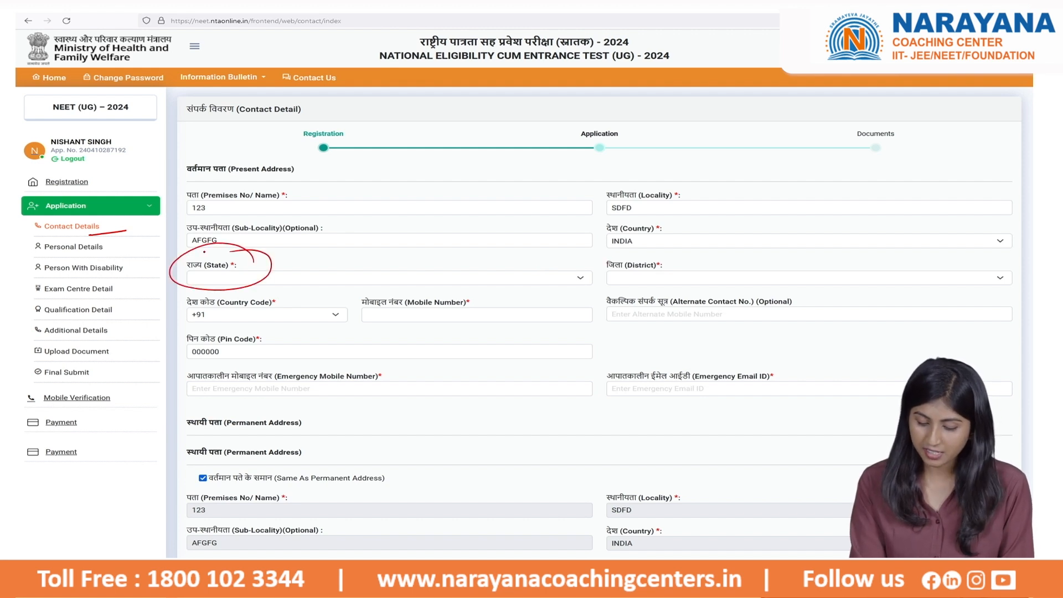
mouse_move(434, 291)
left_mouse_down()
mouse_move(421, 335)
mouse_move(432, 284)
left_mouse_up()
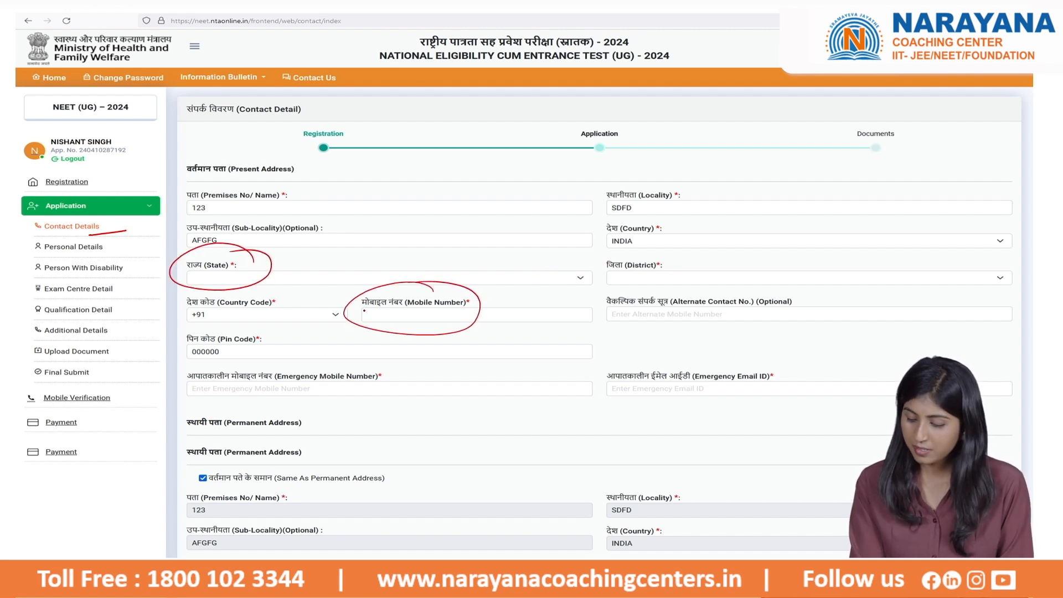
mouse_move(790, 293)
left_mouse_down()
mouse_move(670, 313)
mouse_move(796, 296)
left_mouse_up()
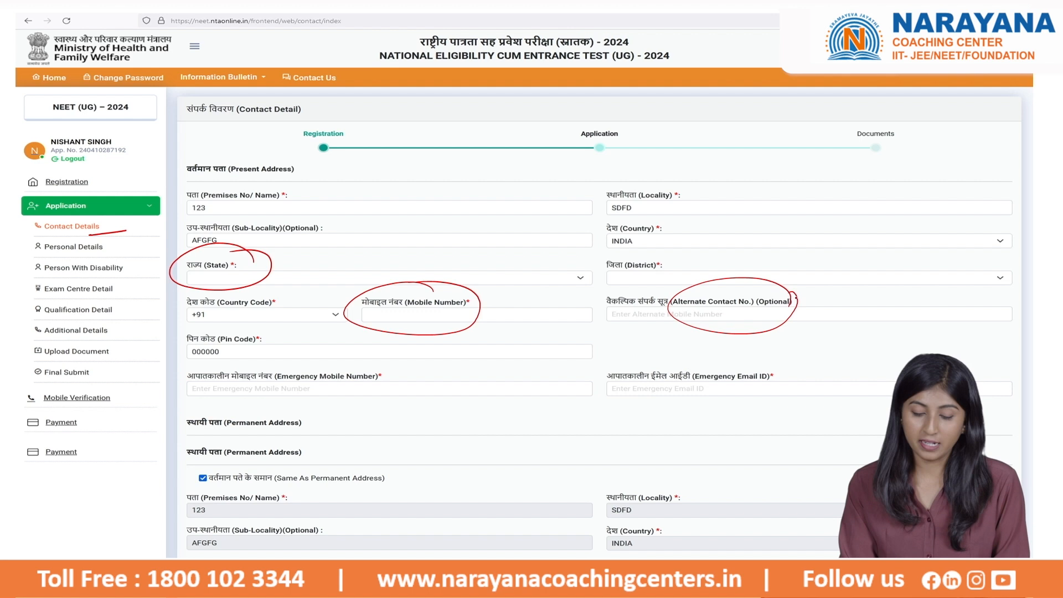
mouse_move(289, 322)
left_mouse_down()
mouse_move(249, 312)
mouse_move(290, 316)
left_mouse_up()
mouse_move(388, 353)
left_mouse_down()
mouse_move(308, 368)
mouse_move(403, 349)
left_mouse_up()
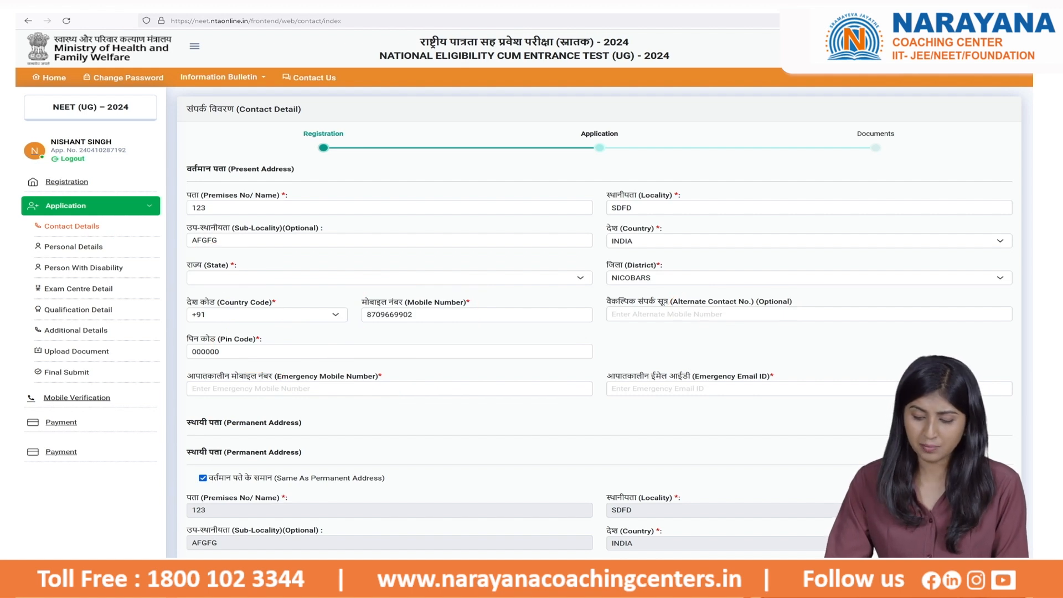
left_click_drag(363, 318, 429, 320)
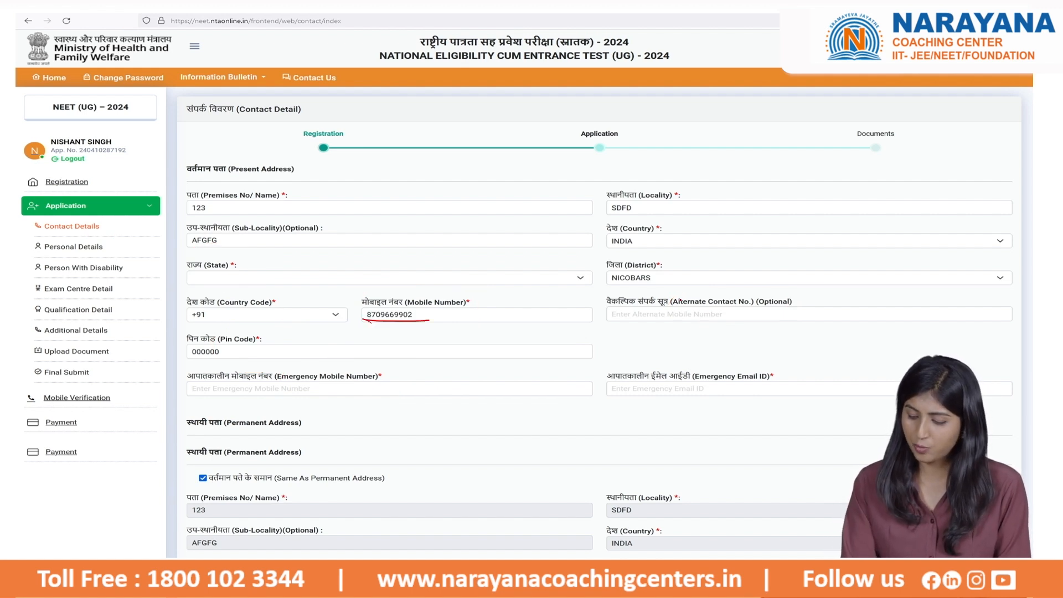
mouse_move(668, 271)
left_mouse_down()
mouse_move(633, 254)
mouse_move(678, 263)
left_mouse_up()
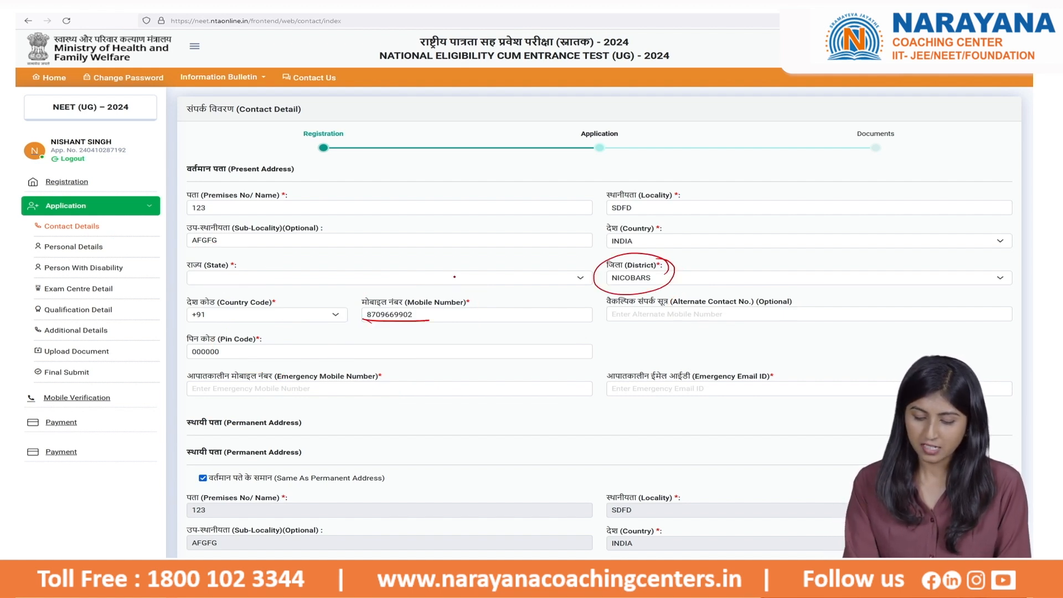
mouse_move(259, 240)
left_mouse_down()
mouse_move(252, 268)
mouse_move(226, 217)
left_mouse_up()
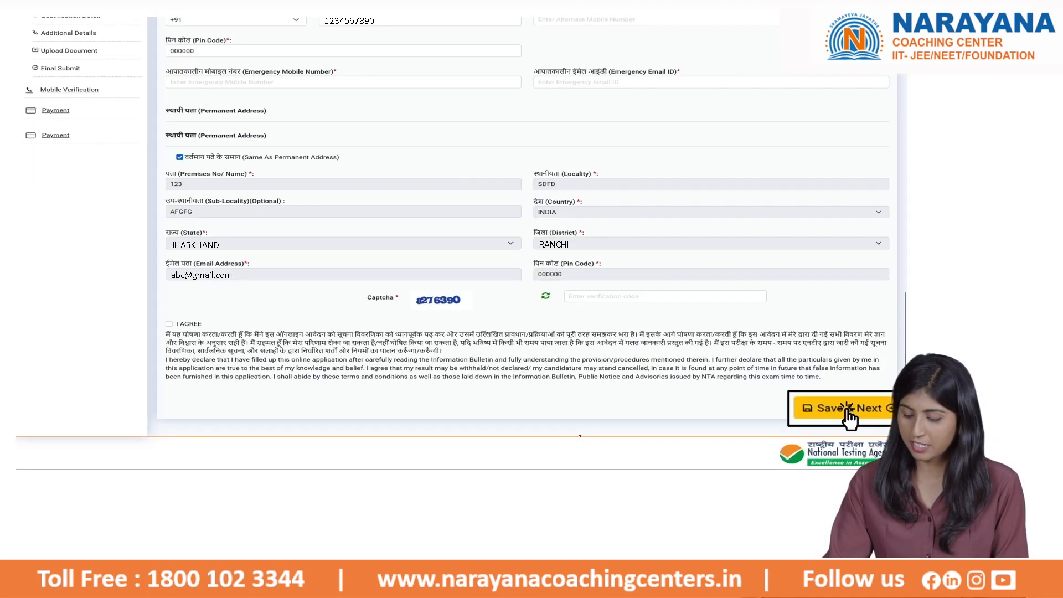
left_click(848, 409)
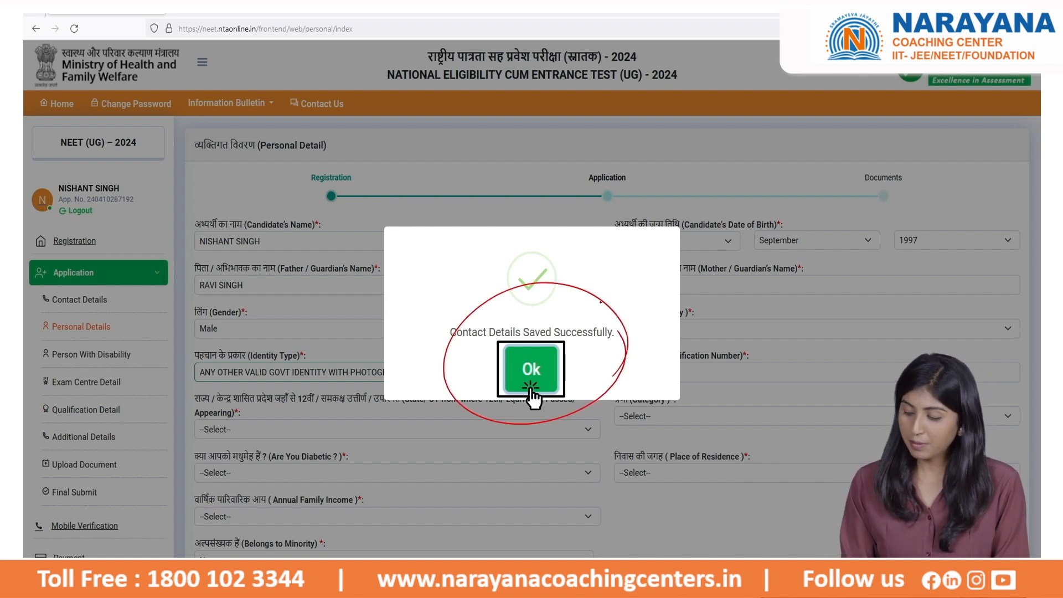
left_click(530, 370)
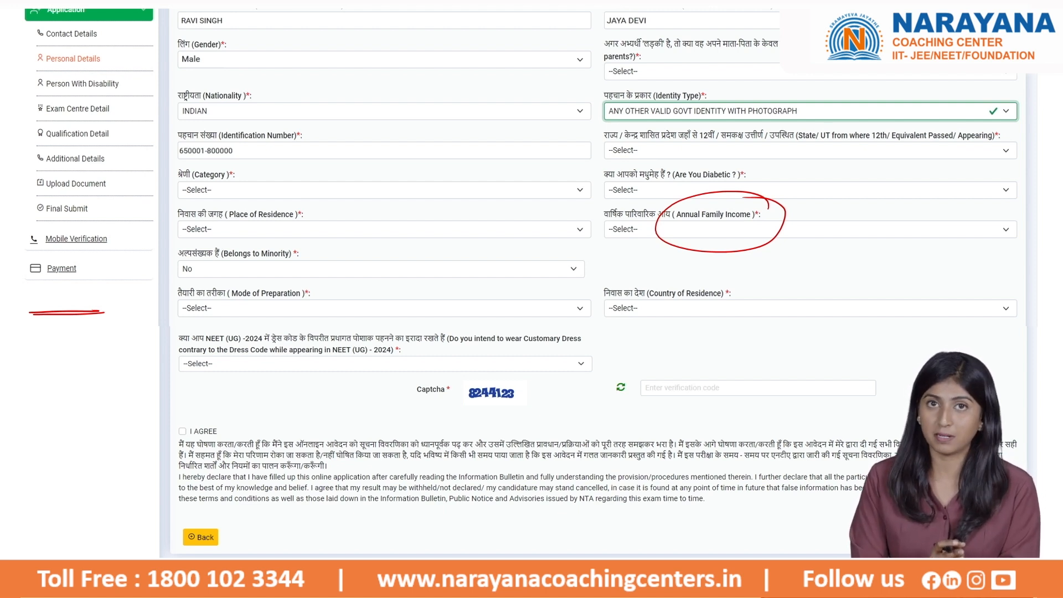
left_click_drag(683, 240, 754, 239)
left_click_drag(684, 243, 755, 243)
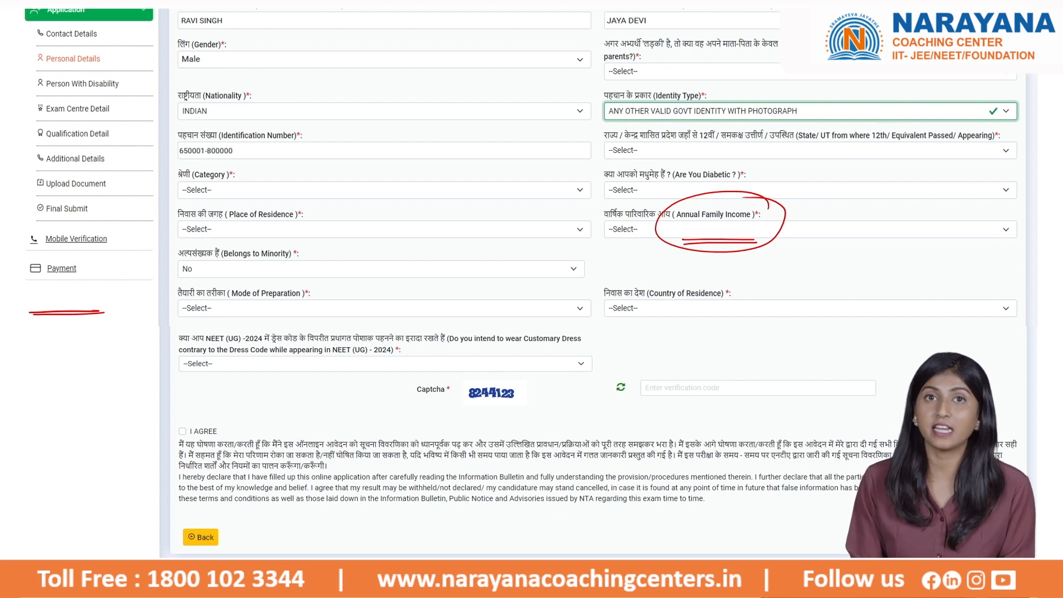
mouse_move(763, 175)
left_mouse_down()
mouse_move(762, 157)
mouse_move(769, 176)
left_mouse_up()
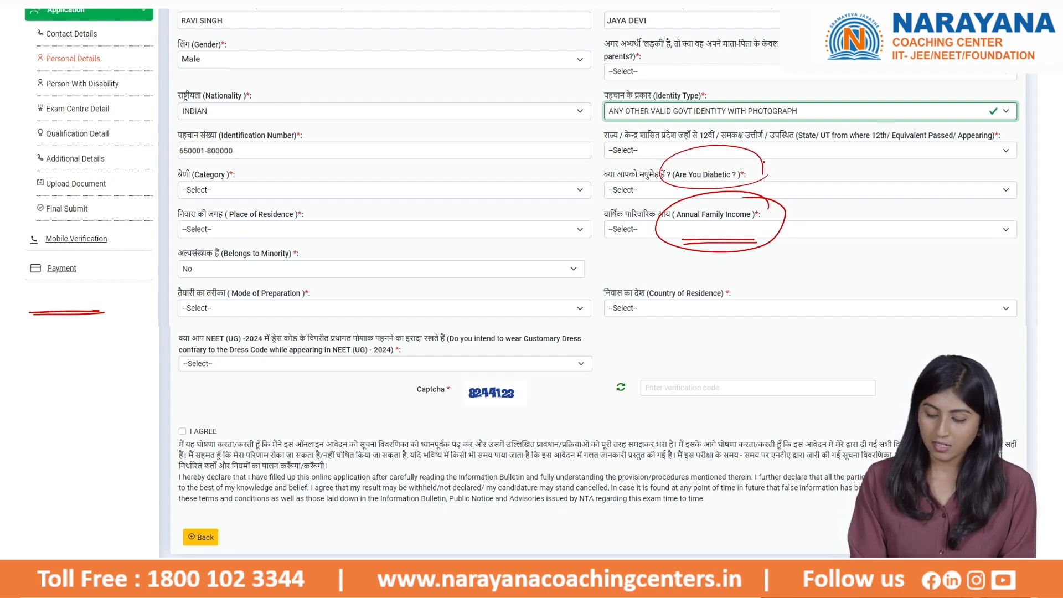
left_click_drag(445, 407, 521, 407)
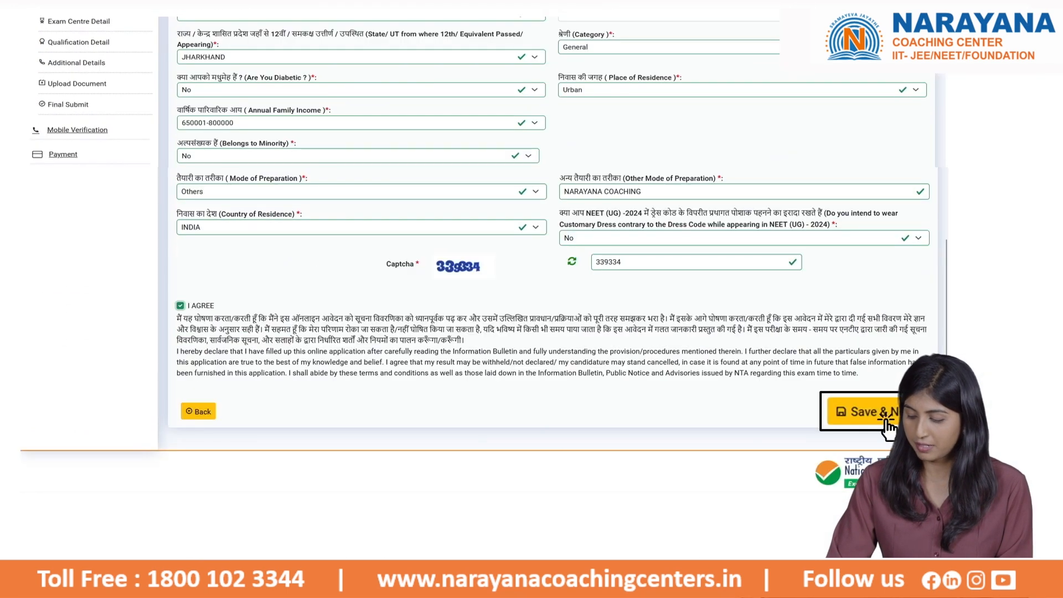
left_click(864, 412)
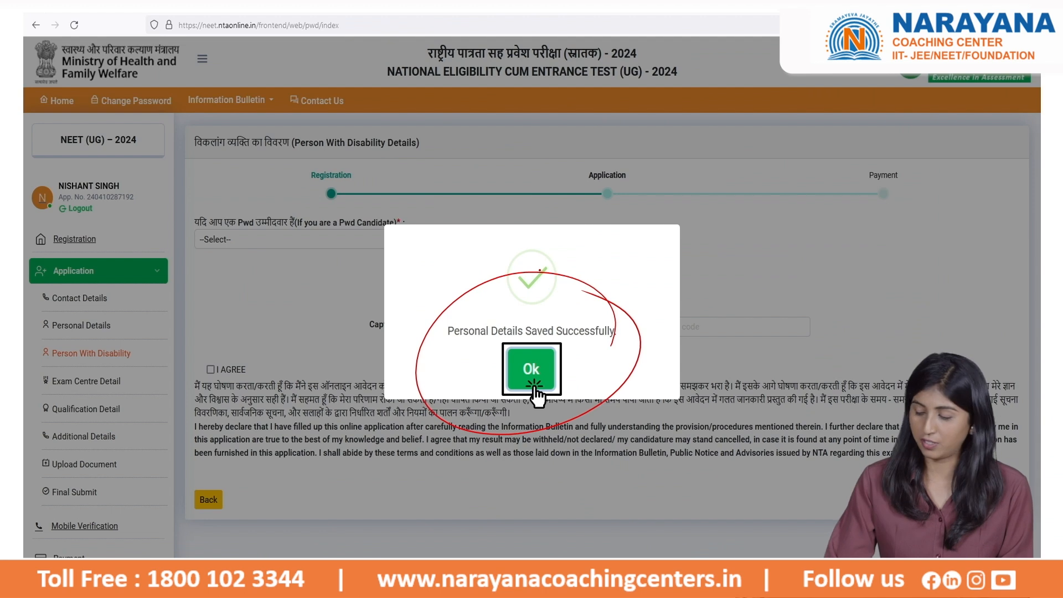
Step: Set PwD candidate to No, enter the captcha, accept the declaration and save
left_click(533, 369)
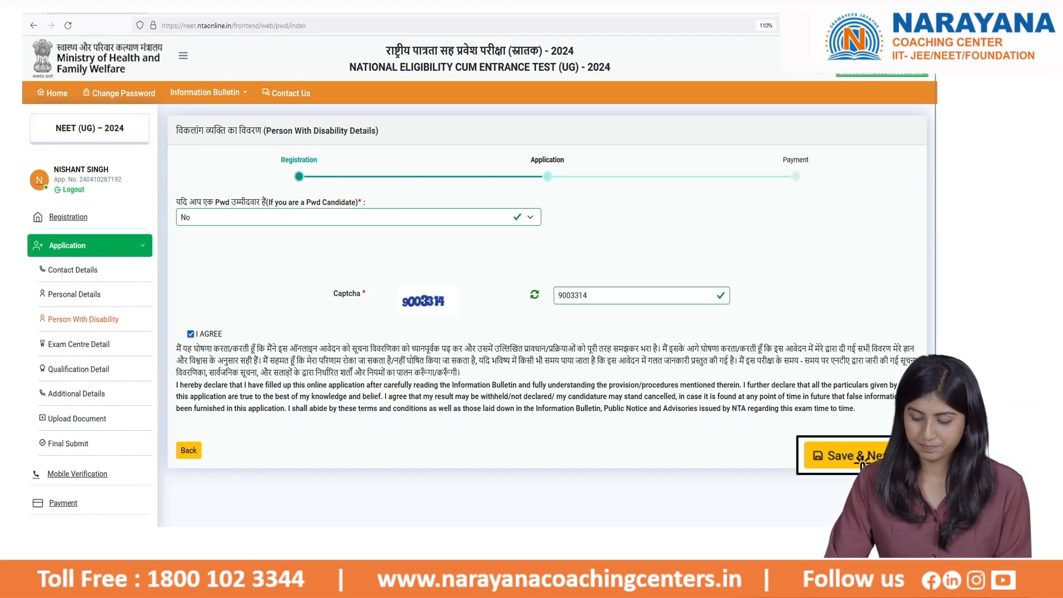
left_click(862, 461)
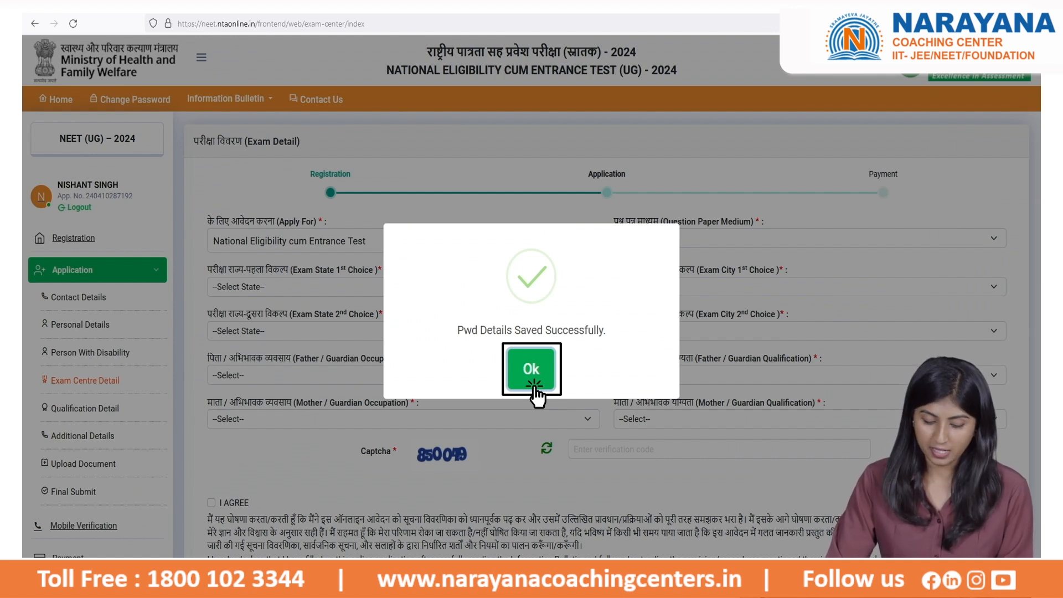
Step: Choose English medium, Kolkata and Chittoor exam cities, parents Business and Graduate, and accept I AGREE
left_click(533, 382)
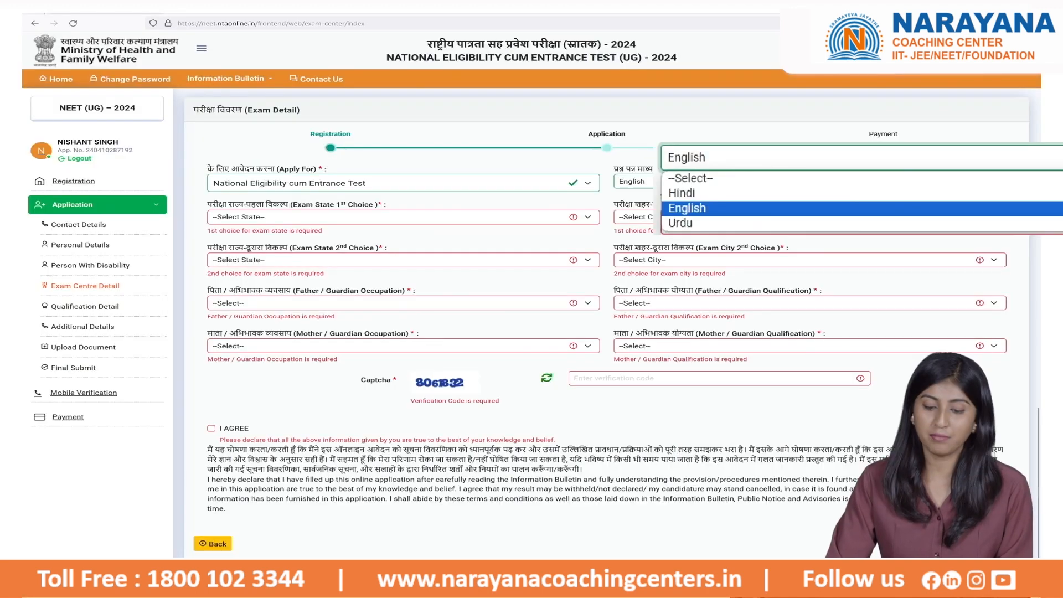
left_click_drag(103, 297, 144, 288)
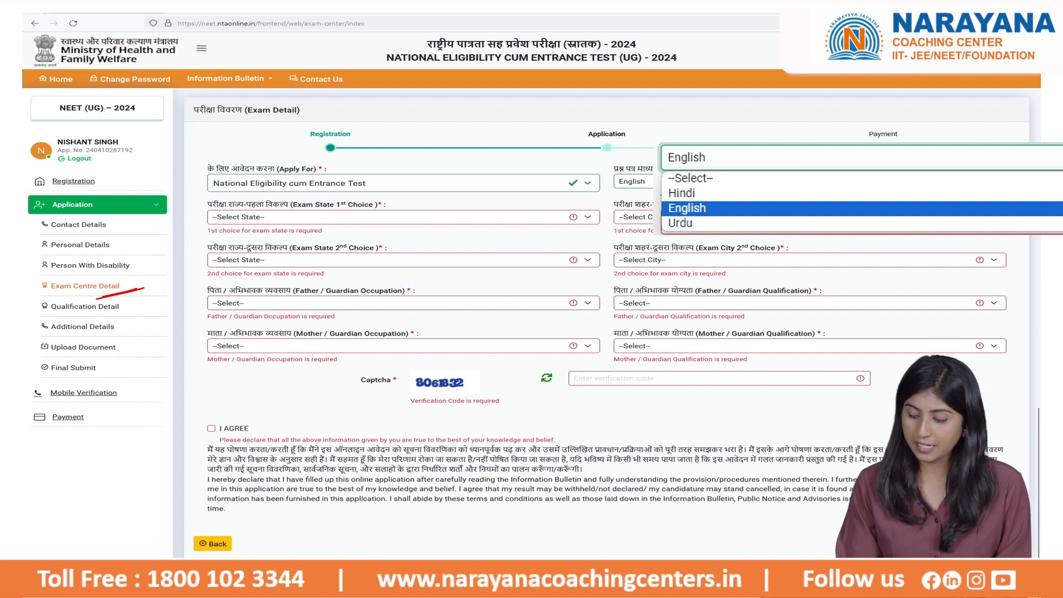
mouse_move(392, 195)
left_mouse_down()
mouse_move(328, 179)
mouse_move(395, 194)
left_mouse_up()
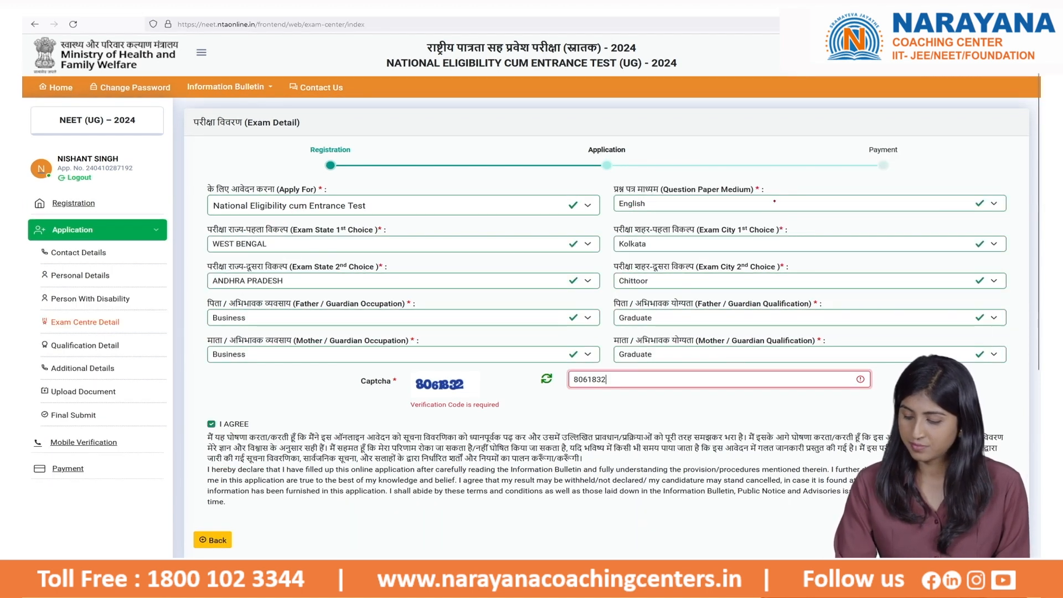
mouse_move(775, 201)
left_mouse_down()
mouse_move(778, 248)
mouse_move(786, 206)
left_mouse_up()
left_click_drag(684, 249, 798, 271)
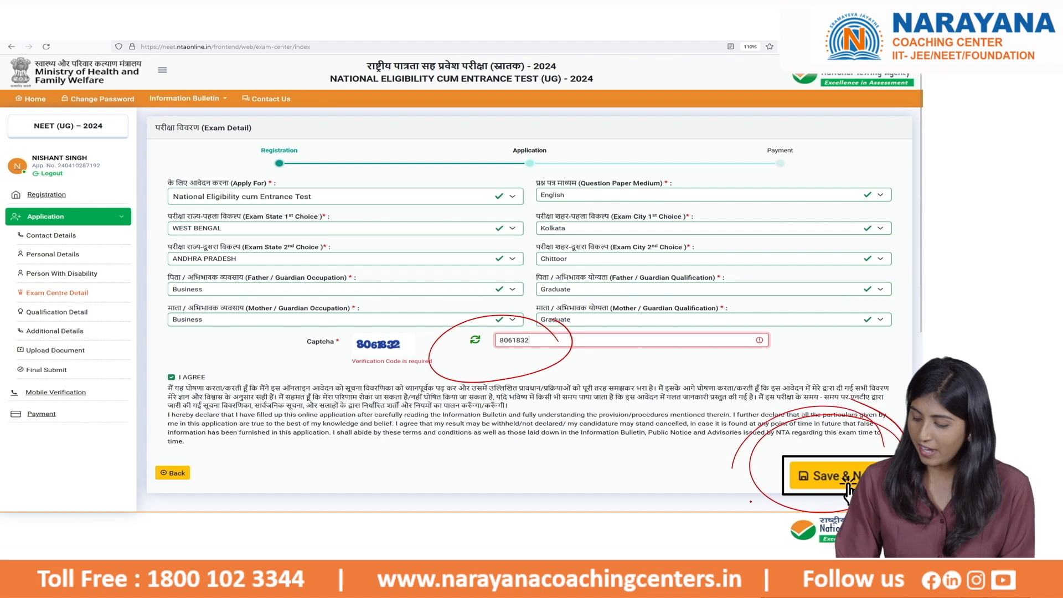
Step: Save the exam details and enter 10th qualification: Passed 2022, CBSE, Jharkhand, Ranchi
left_click(848, 488)
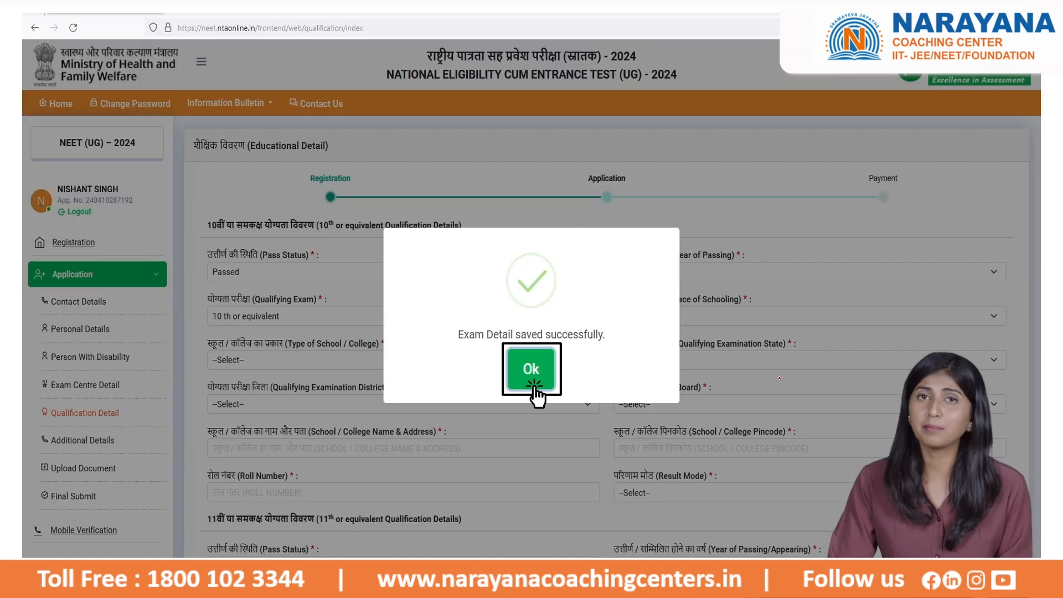
left_click(533, 390)
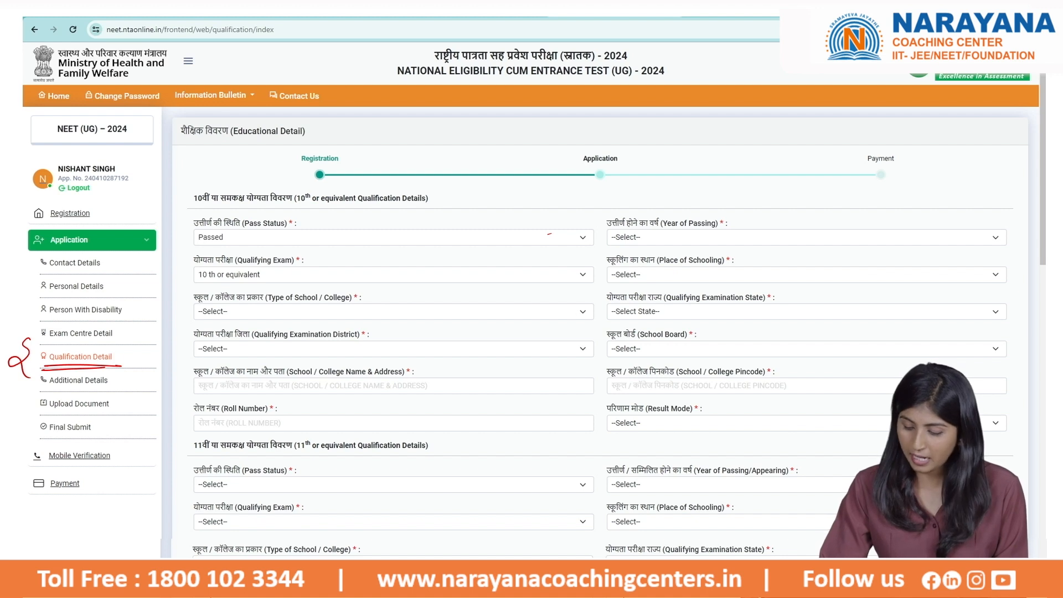
left_click_drag(745, 206, 753, 201)
mouse_move(740, 255)
left_mouse_down()
mouse_move(694, 281)
mouse_move(746, 265)
left_mouse_up()
left_click_drag(796, 301, 799, 286)
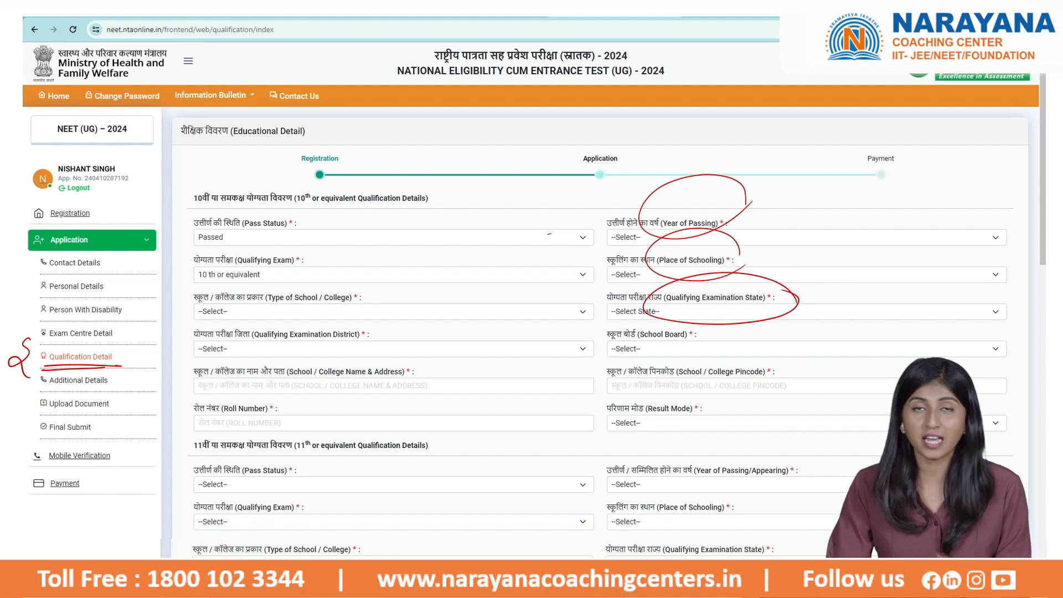
Step: Fill in the 11th qualification details further down the Qualification Detail form
scroll(1021, 429, "down", 8)
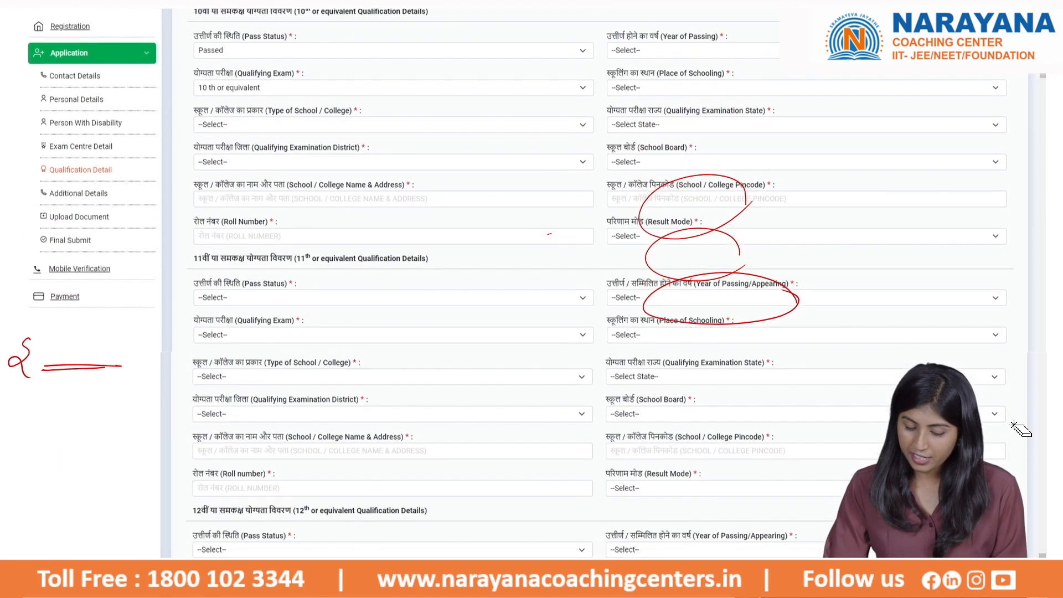
scroll(1021, 429, "down", 2)
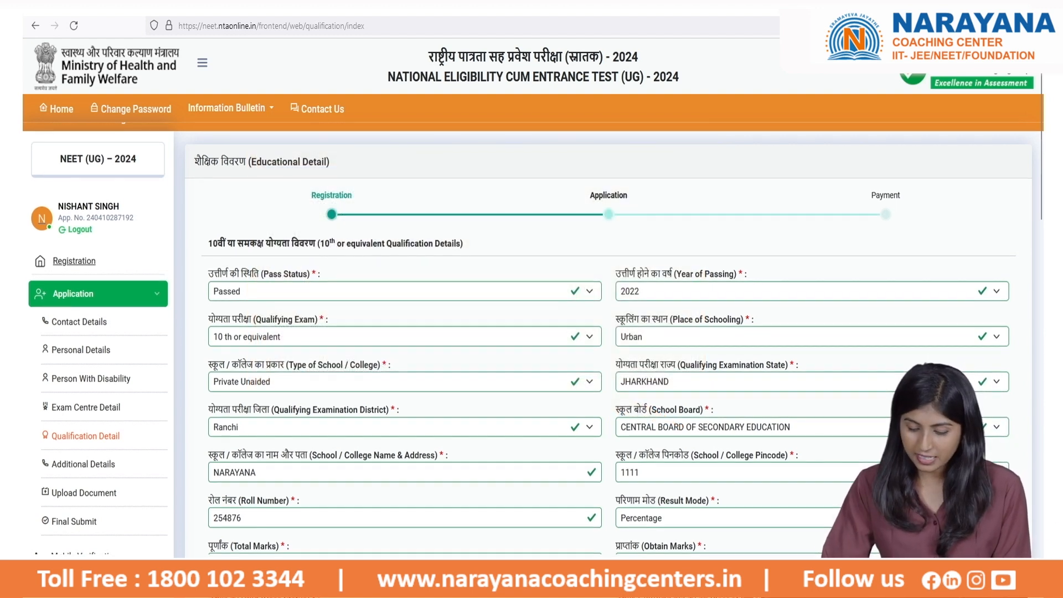
scroll(531, 333, "down", 1)
scroll(532, 332, "down", 5)
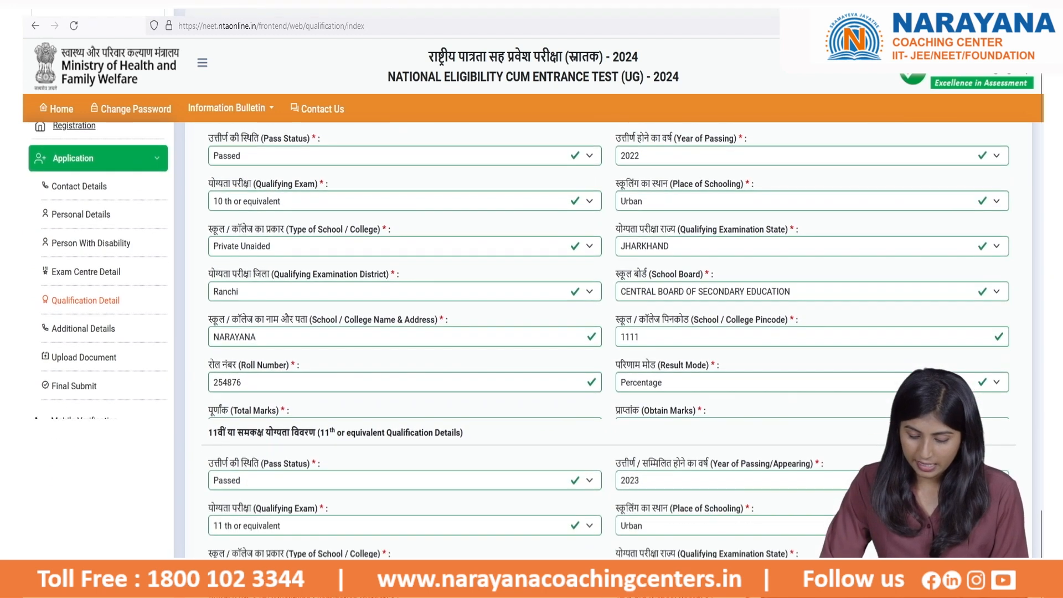
scroll(531, 333, "down", 2)
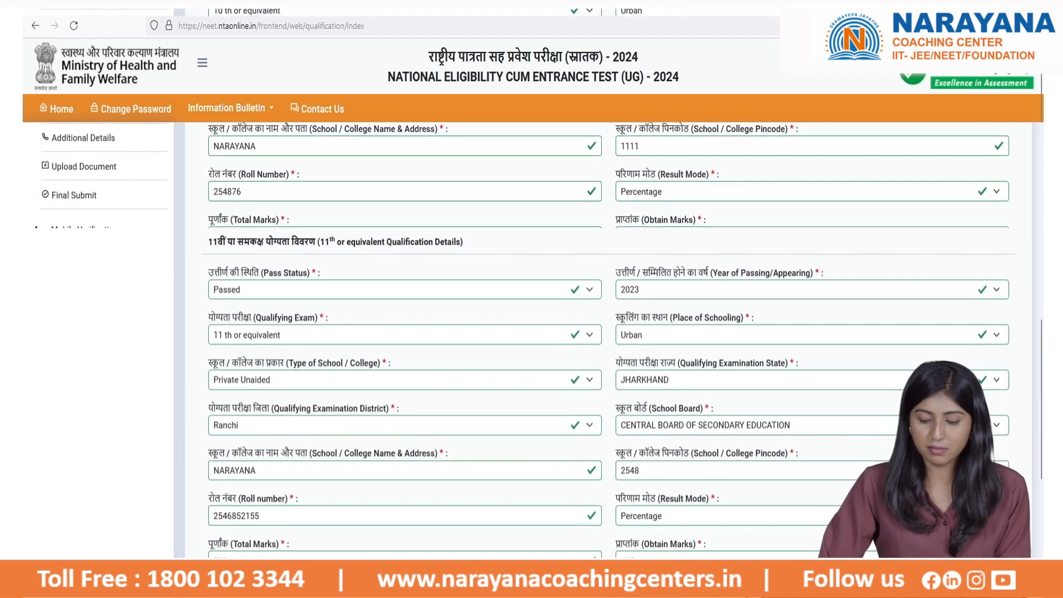